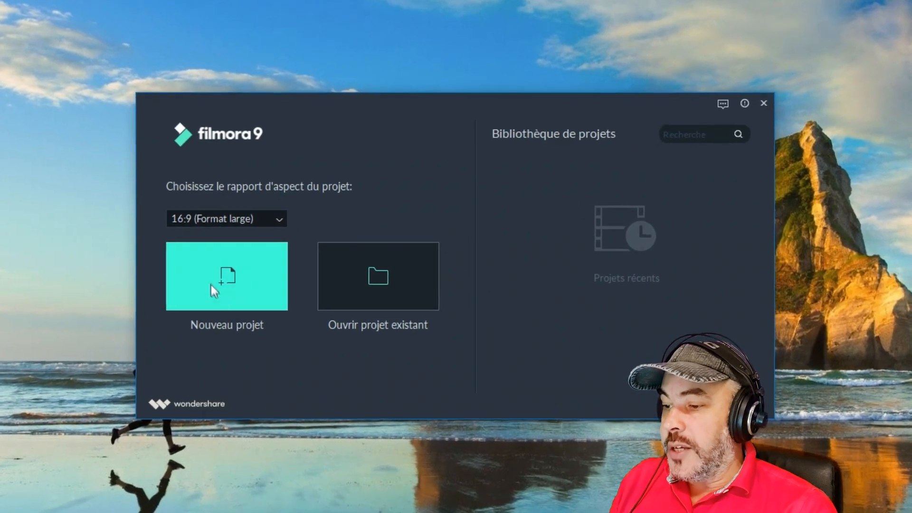
Create a new 16:9 project and place the Crédits 4 title at the start of video track 2.
{"action": "left_click", "coordinate": [206, 292]}
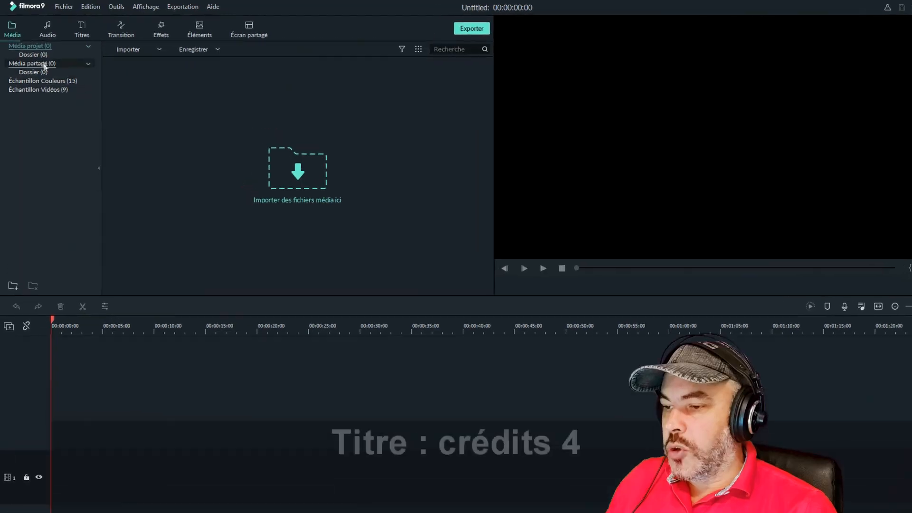
{"action": "left_click", "coordinate": [120, 38]}
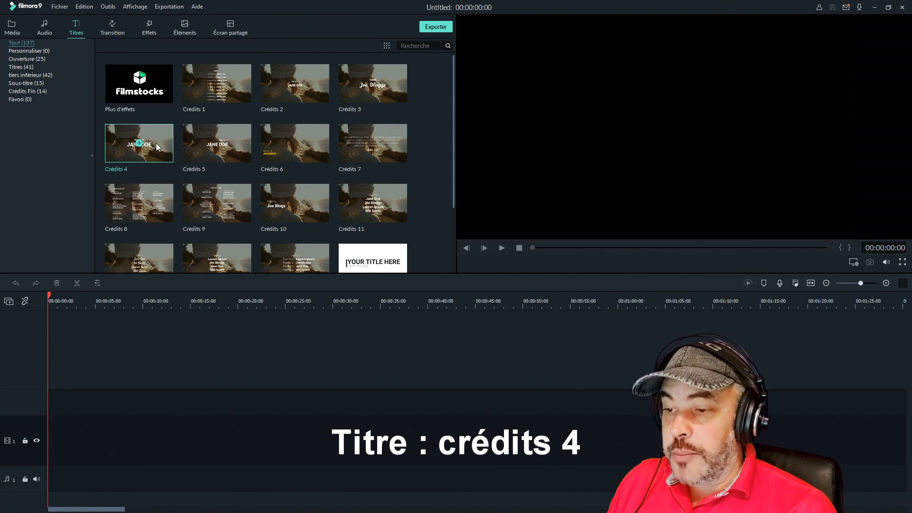
{"action": "left_click_drag", "start_coordinate": [156, 143], "coordinate": [94, 372]}
{"action": "left_click_drag", "start_coordinate": [59, 408], "coordinate": [51, 405]}
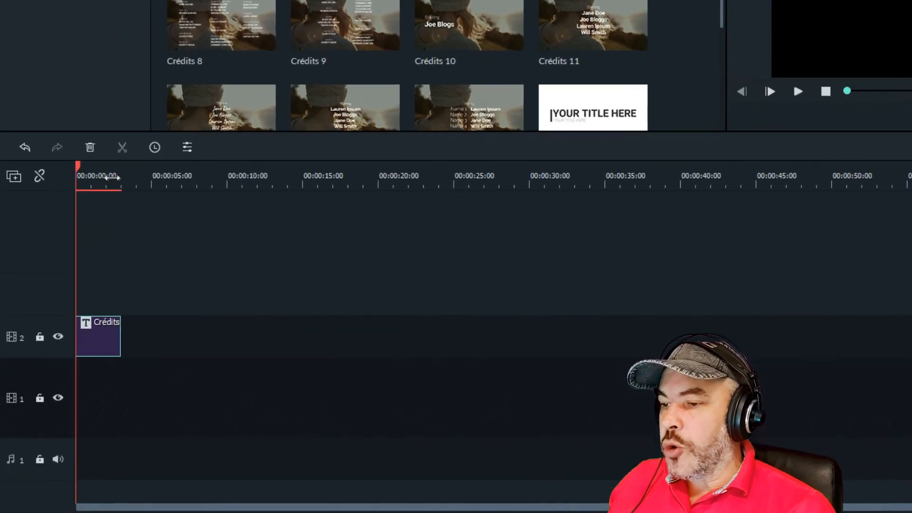
Extend the Crédits 4 title clip to 5 seconds.
{"action": "left_click_drag", "start_coordinate": [113, 177], "coordinate": [215, 184]}
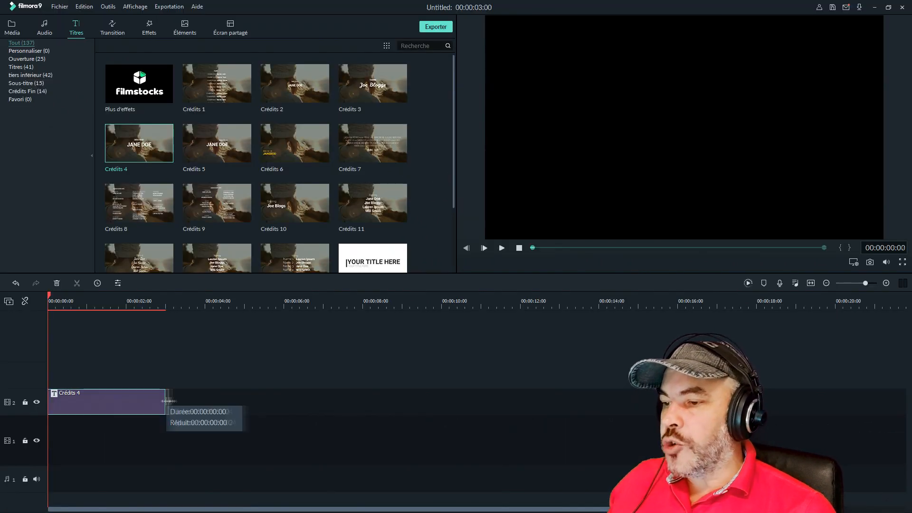
{"action": "left_click_drag", "start_coordinate": [167, 402], "coordinate": [245, 404]}
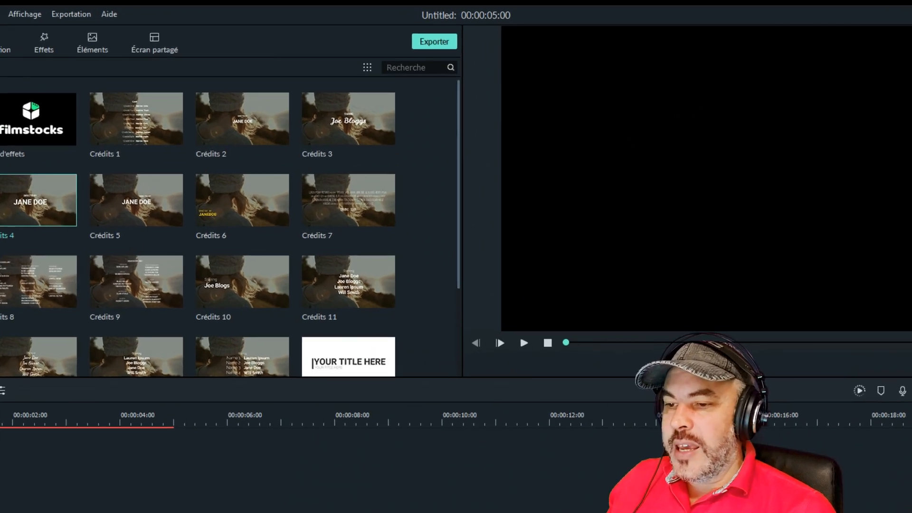
Replace the title's default two-line text with DROID.
{"action": "double_click", "coordinate": [86, 512]}
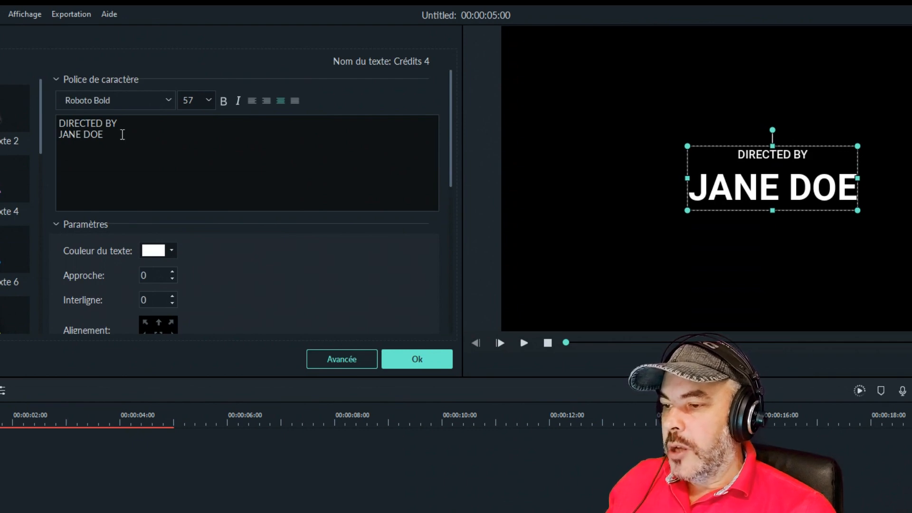
{"action": "left_click_drag", "start_coordinate": [118, 134], "coordinate": [34, 113]}
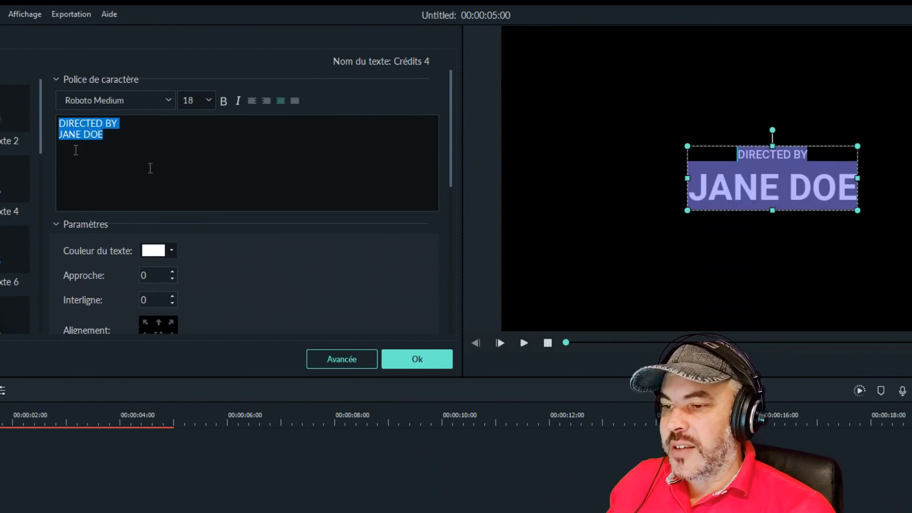
{"action": "key", "text": "BackSpace"}
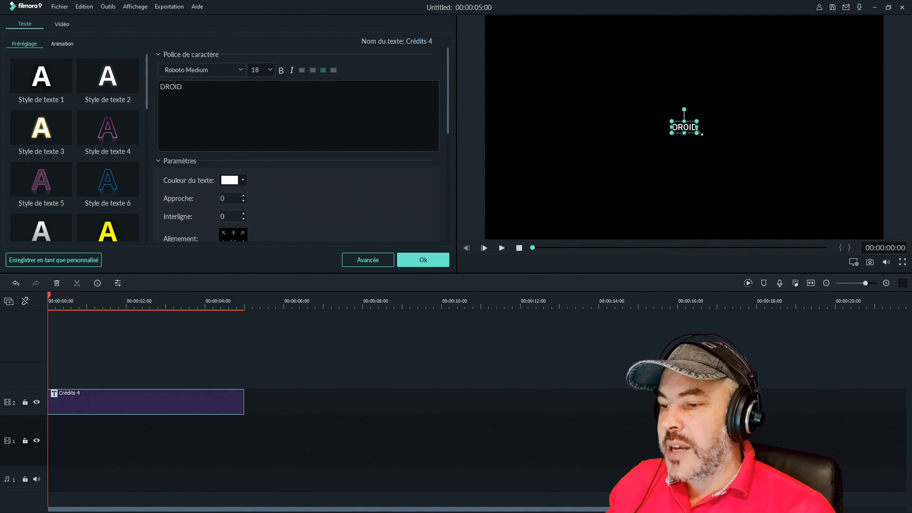
Enlarge the DROID text frame on all sides and place it at the centre of the picture.
{"action": "left_click_drag", "start_coordinate": [699, 135], "coordinate": [774, 196]}
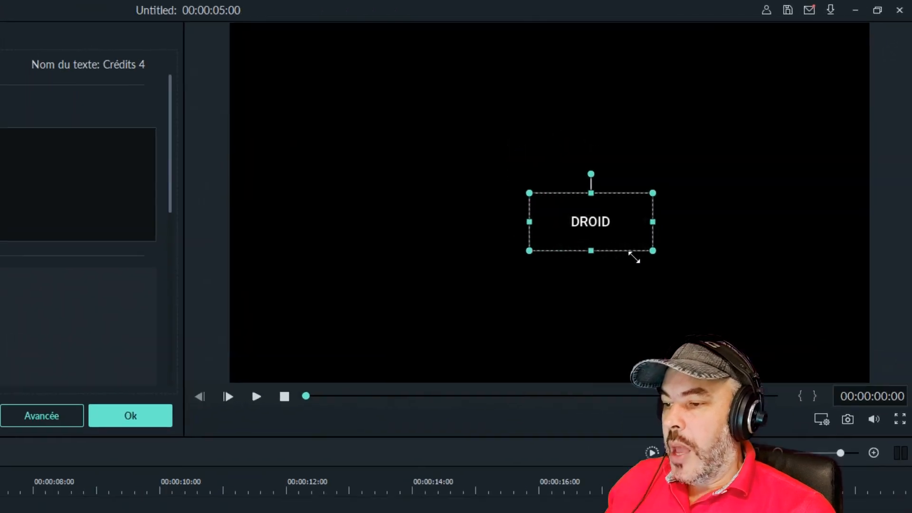
{"action": "left_click_drag", "start_coordinate": [676, 346], "coordinate": [687, 359]}
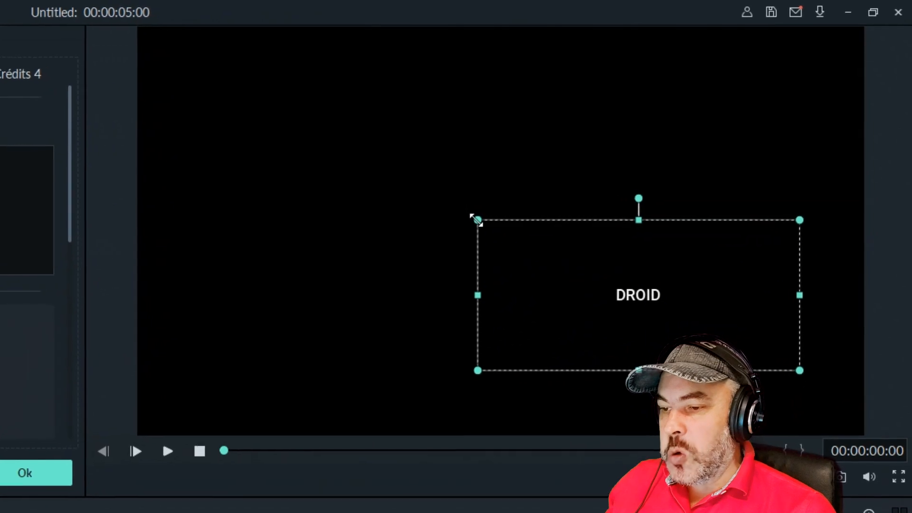
{"action": "left_click_drag", "start_coordinate": [475, 218], "coordinate": [372, 172]}
{"action": "left_click_drag", "start_coordinate": [546, 257], "coordinate": [462, 237]}
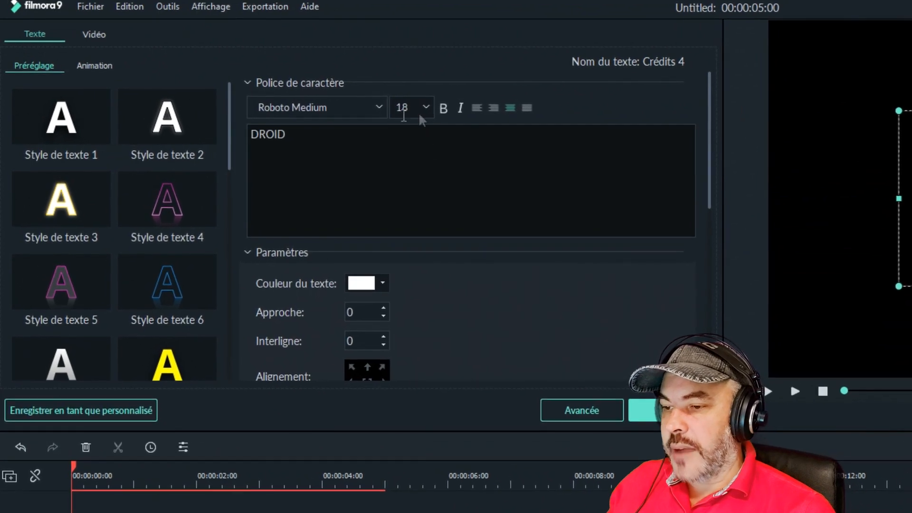
Set the DROID text's font size to 200.
{"action": "left_click", "coordinate": [426, 107]}
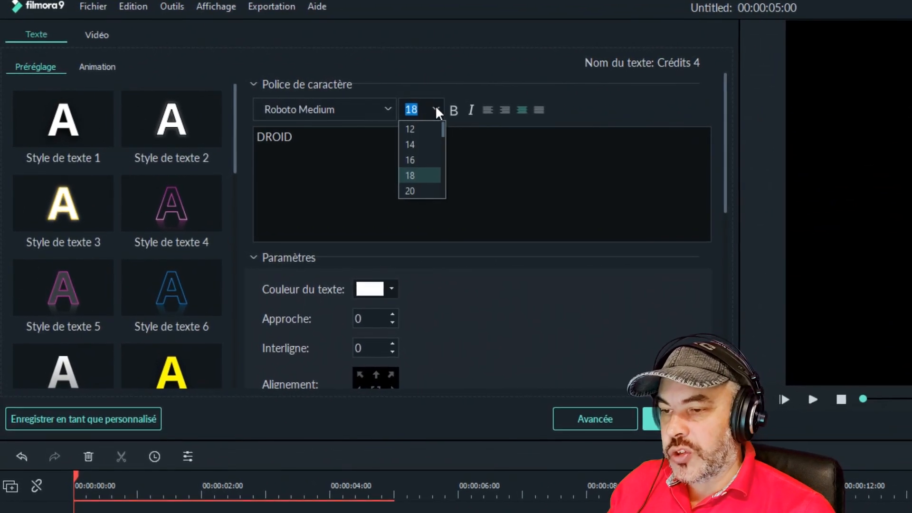
{"action": "left_click", "coordinate": [436, 110]}
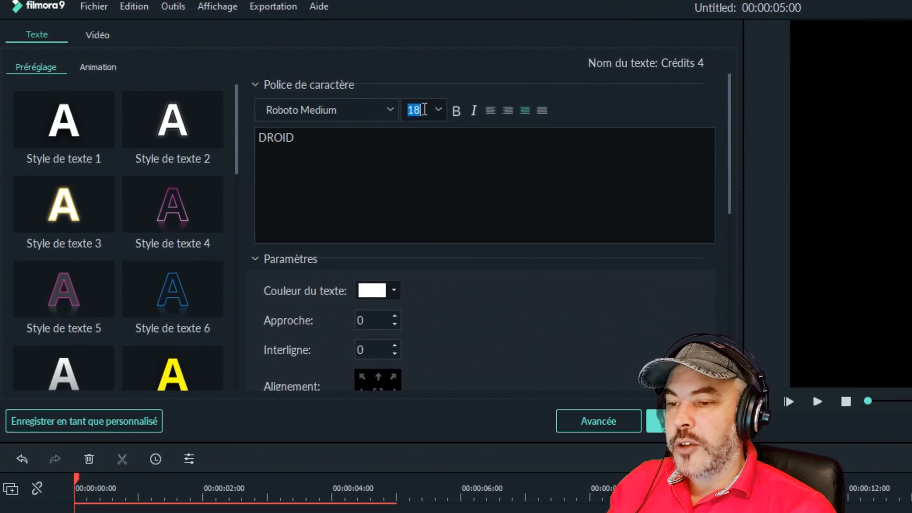
{"action": "type", "text": "200"}
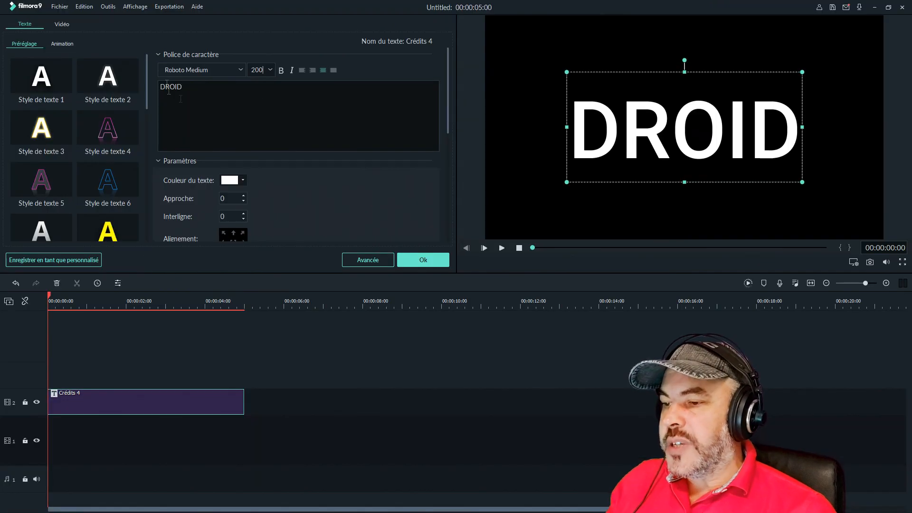
Set the DROID text's font to Segoe UI Black.
{"action": "left_click", "coordinate": [240, 69]}
{"action": "scroll", "coordinate": [263, 162], "scroll_direction": "down", "scroll_amount": 3}
{"action": "left_click", "coordinate": [264, 154]}
{"action": "left_click", "coordinate": [240, 71]}
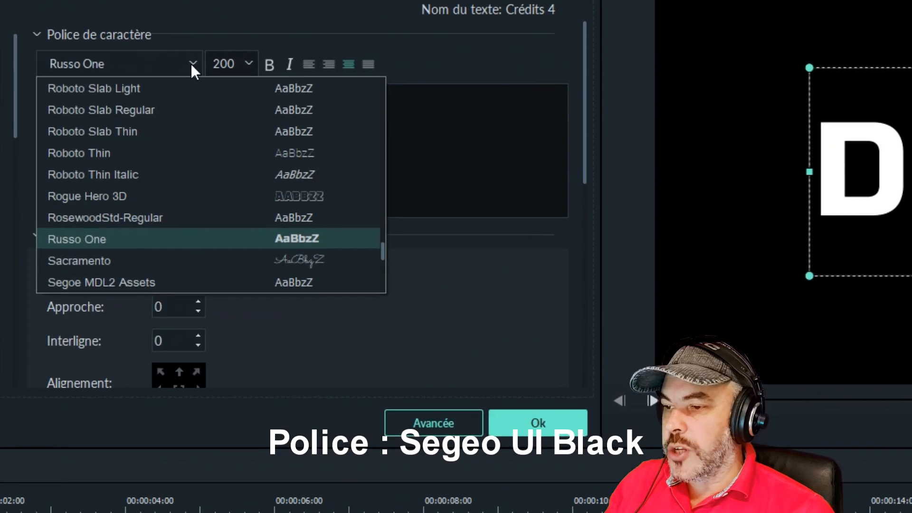
{"action": "scroll", "coordinate": [251, 145], "scroll_direction": "down", "scroll_amount": 1}
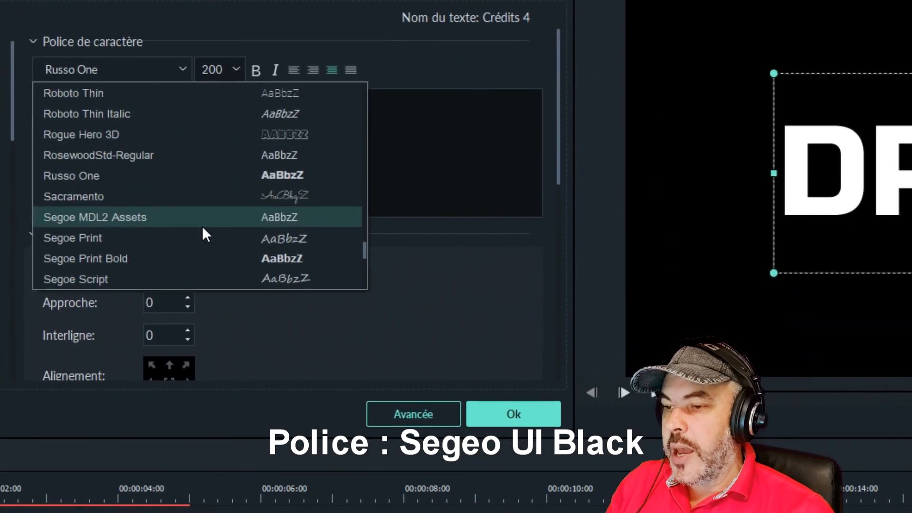
{"action": "scroll", "coordinate": [201, 226], "scroll_direction": "down", "scroll_amount": 2}
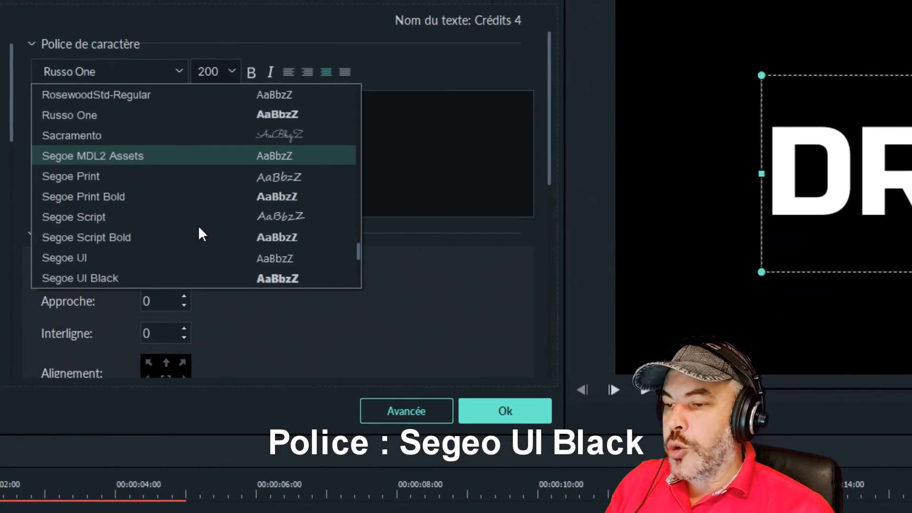
{"action": "left_click", "coordinate": [186, 238]}
{"action": "left_click", "coordinate": [182, 70]}
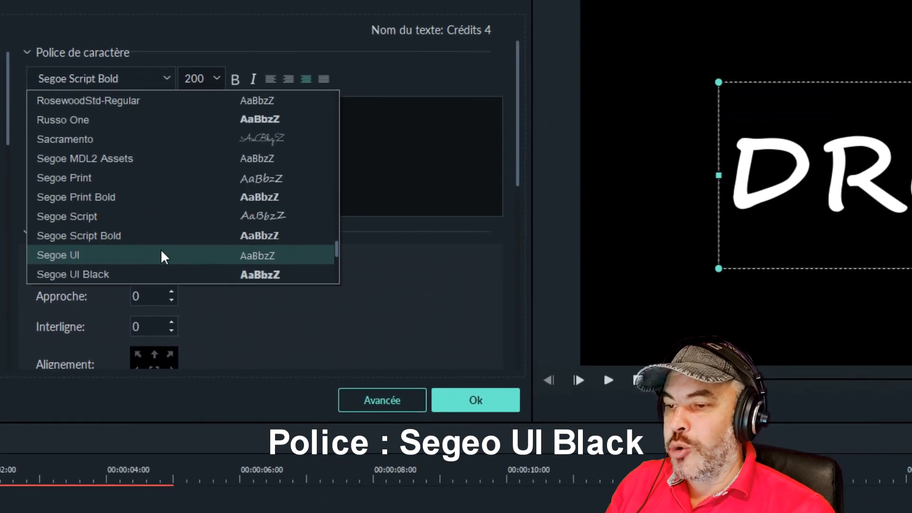
{"action": "left_click", "coordinate": [162, 274]}
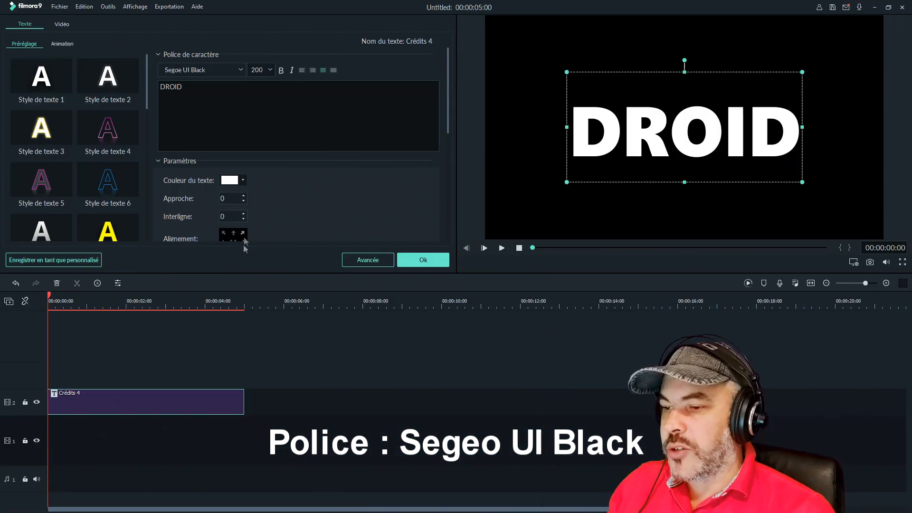
Colour the DROID text light green and set its letter spacing (Approche) to -6.
{"action": "scroll", "coordinate": [317, 184], "scroll_direction": "down", "scroll_amount": 1}
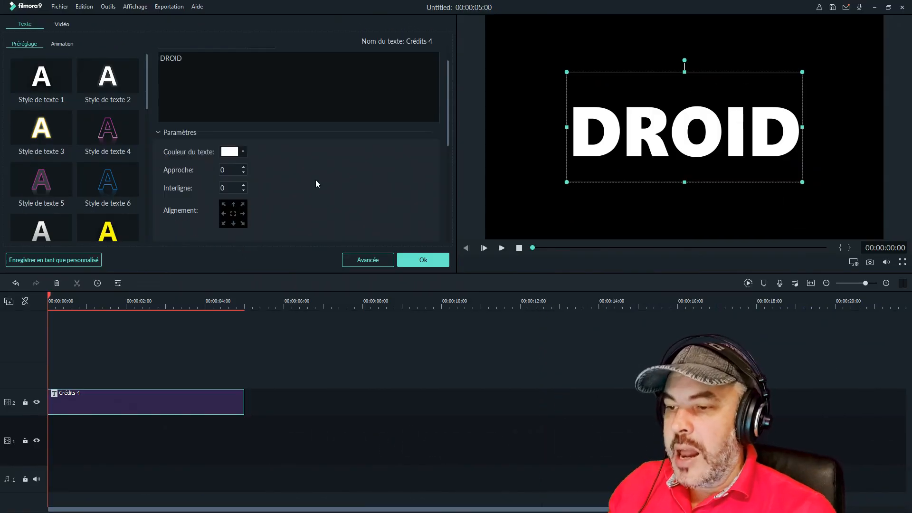
{"action": "left_click", "coordinate": [242, 152]}
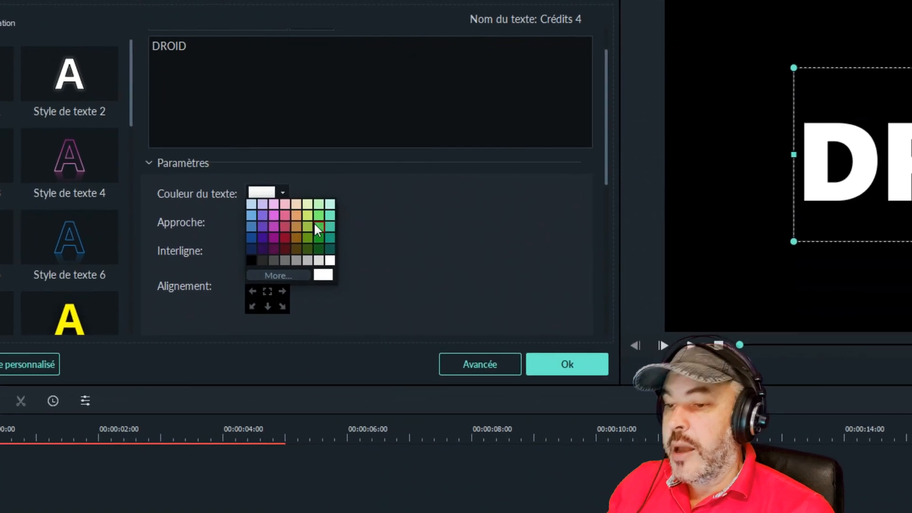
{"action": "left_click", "coordinate": [263, 211]}
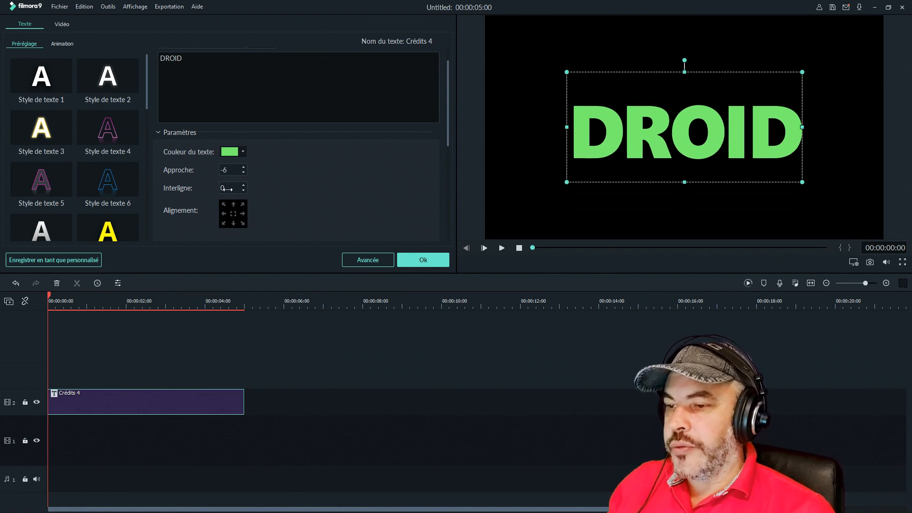
Try the centre, top-right and bottom-left alignments on the DROID text.
{"action": "left_click_drag", "start_coordinate": [641, 145], "coordinate": [605, 120]}
{"action": "left_click", "coordinate": [232, 215]}
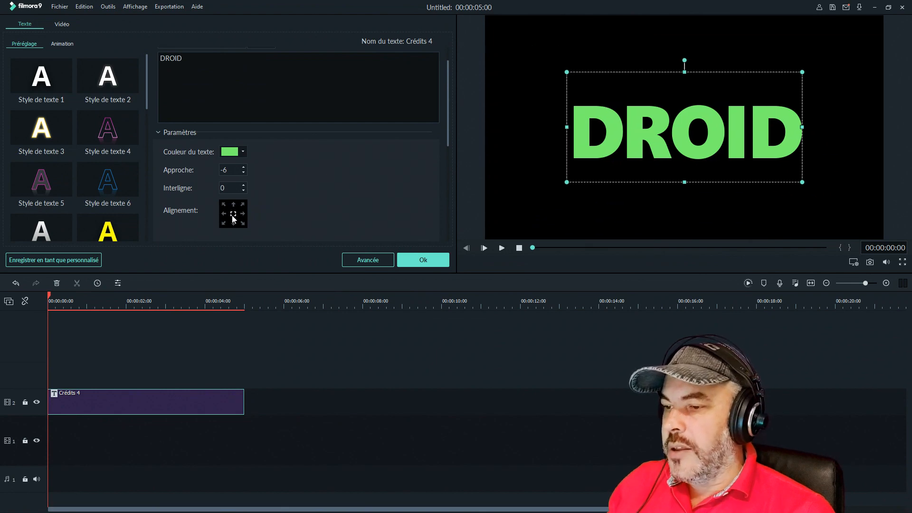
{"action": "left_click", "coordinate": [243, 205]}
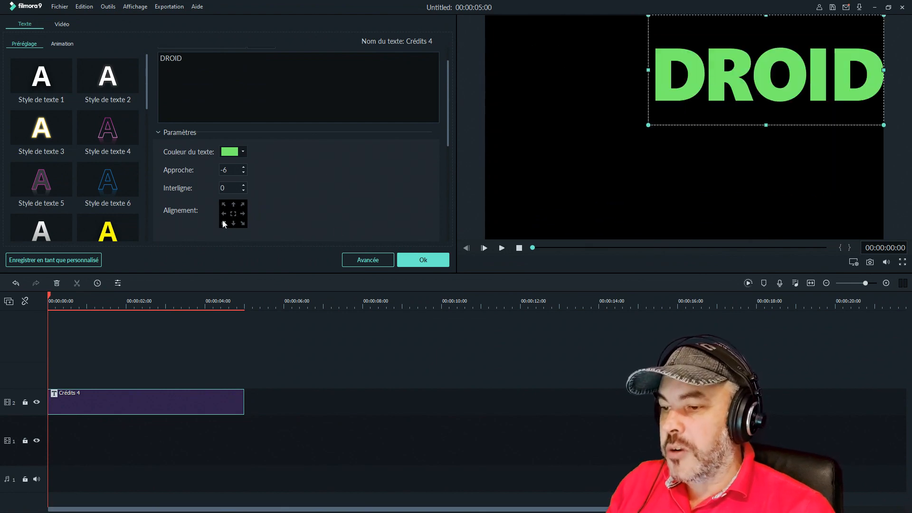
{"action": "left_click", "coordinate": [223, 222]}
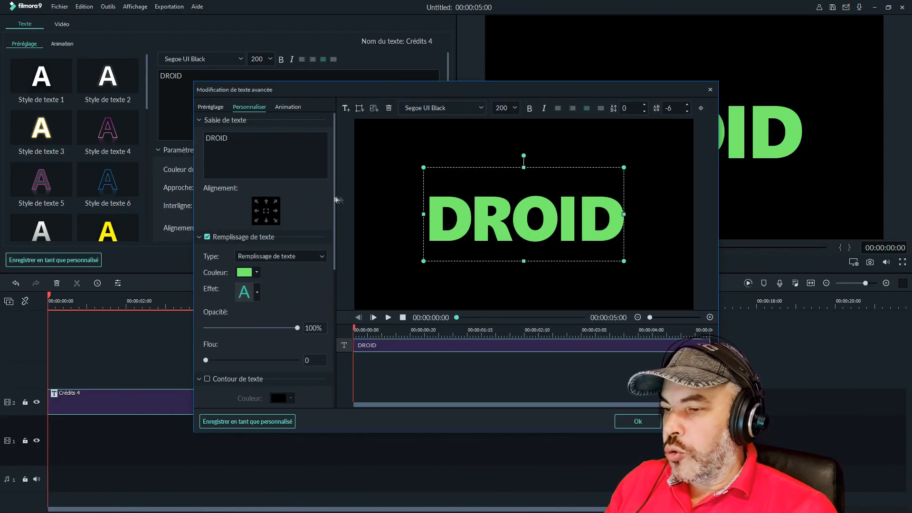
Add a thin white outline to the DROID text with the advanced text editor's Contour de texte option.
{"action": "scroll", "coordinate": [328, 256], "scroll_direction": "down", "scroll_amount": 6}
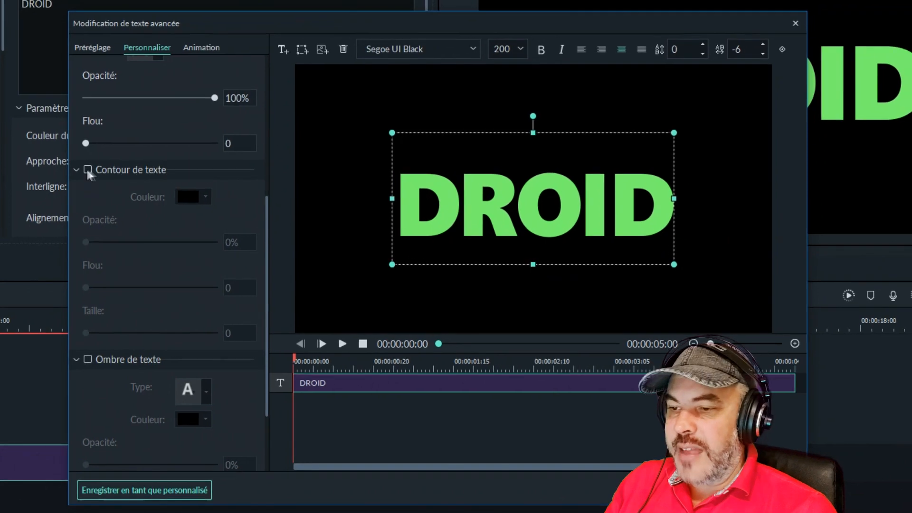
{"action": "left_click", "coordinate": [89, 170]}
{"action": "scroll", "coordinate": [267, 285], "scroll_direction": "down", "scroll_amount": 1}
{"action": "mouse_move", "coordinate": [86, 287]}
{"action": "left_mouse_down"}
{"action": "mouse_move", "coordinate": [127, 293]}
{"action": "mouse_move", "coordinate": [53, 291]}
{"action": "mouse_move", "coordinate": [72, 288]}
{"action": "left_mouse_up"}
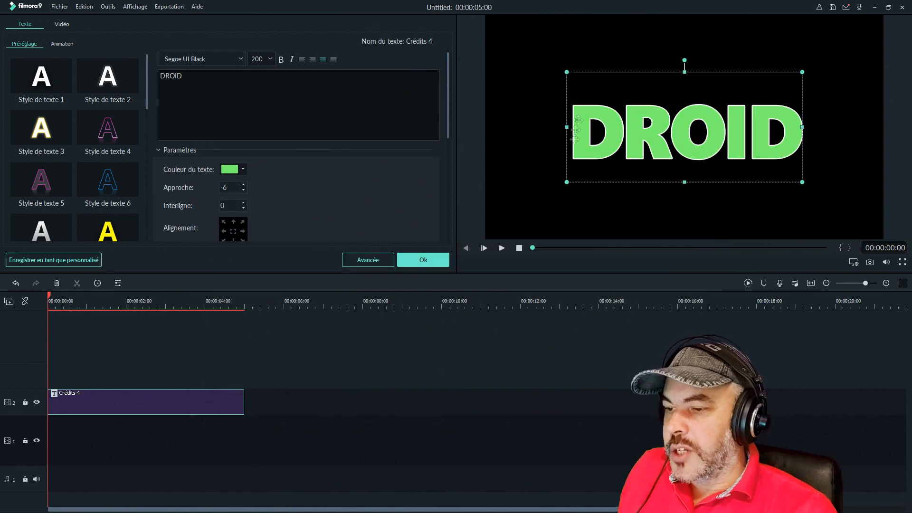
Browse the text animation presets and apply Typographe to the DROID title.
{"action": "left_click_drag", "start_coordinate": [51, 300], "coordinate": [48, 318]}
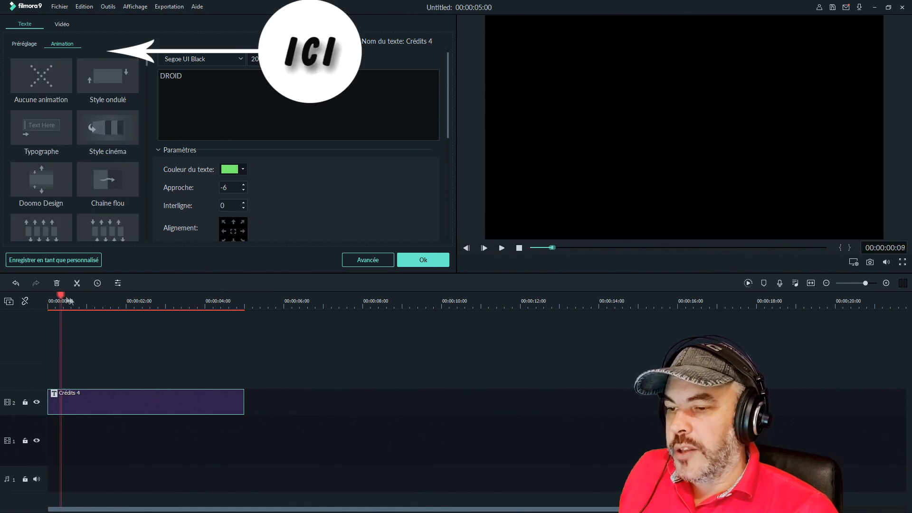
{"action": "left_click_drag", "start_coordinate": [133, 311], "coordinate": [145, 304]}
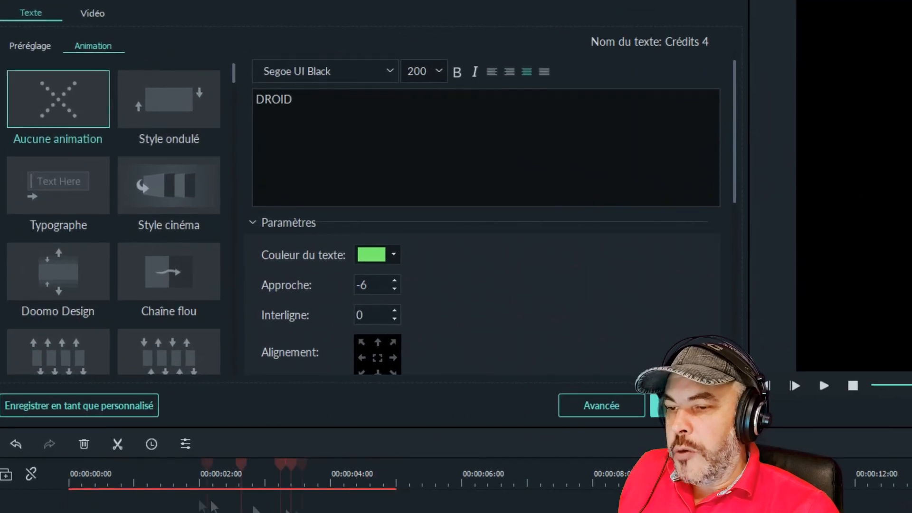
{"action": "left_click", "coordinate": [31, 133]}
{"action": "left_click_drag", "start_coordinate": [229, 76], "coordinate": [226, 138]}
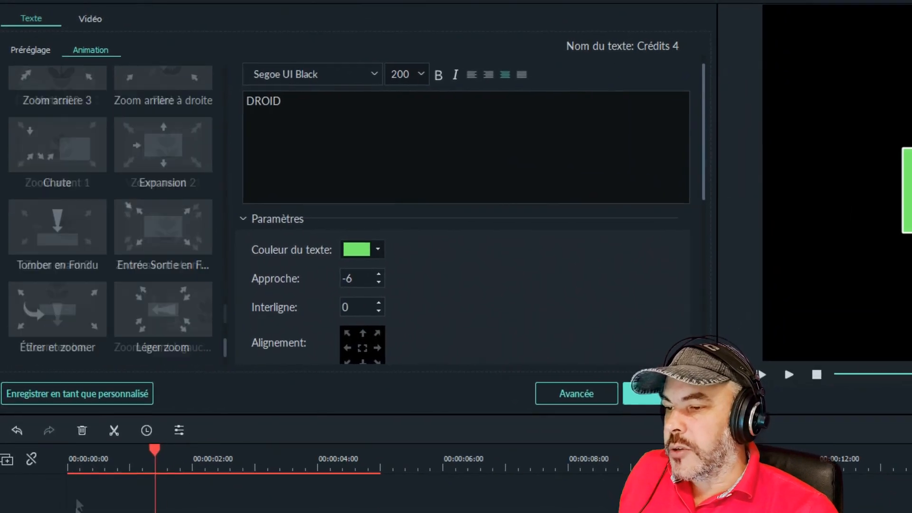
{"action": "scroll", "coordinate": [123, 158], "scroll_direction": "up", "scroll_amount": 10}
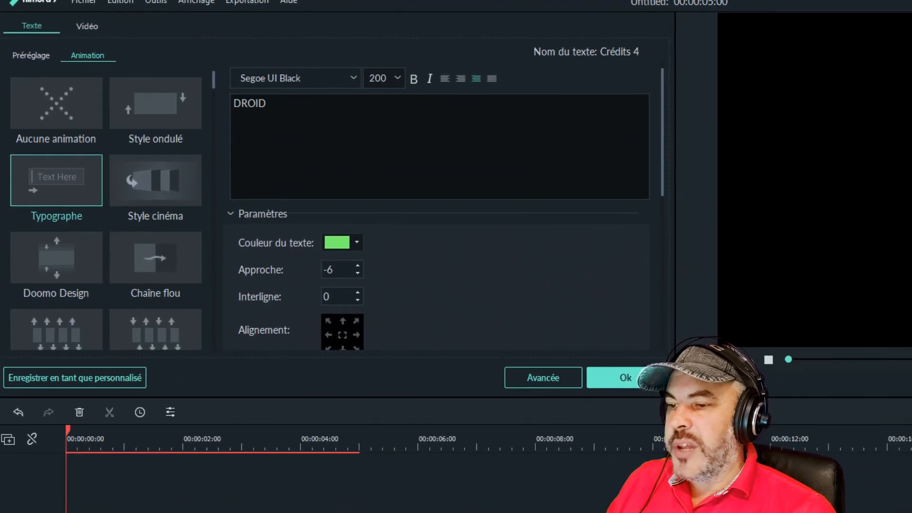
Extend the title clip to 00:00:06:15, play back its animation and accept the text edits.
{"action": "left_click_drag", "start_coordinate": [68, 430], "coordinate": [359, 432]}
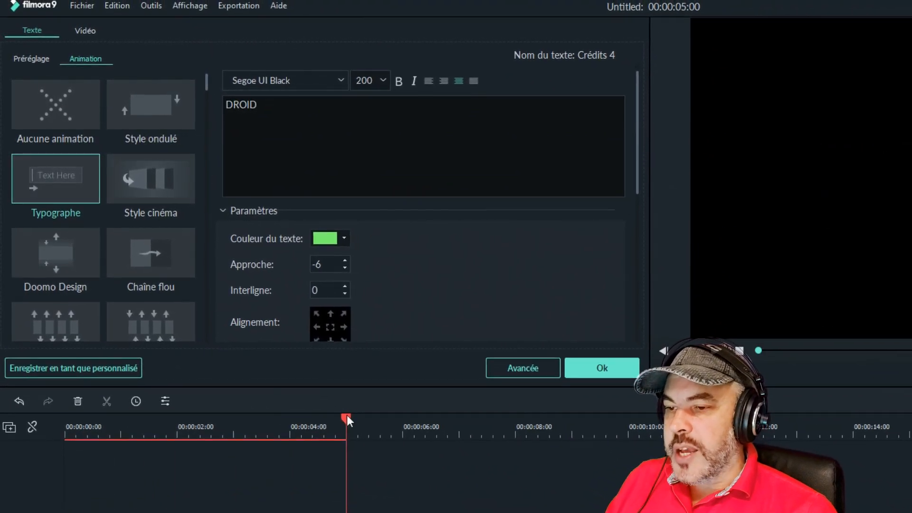
{"action": "left_click_drag", "start_coordinate": [245, 402], "coordinate": [308, 404]}
{"action": "left_click", "coordinate": [739, 351]}
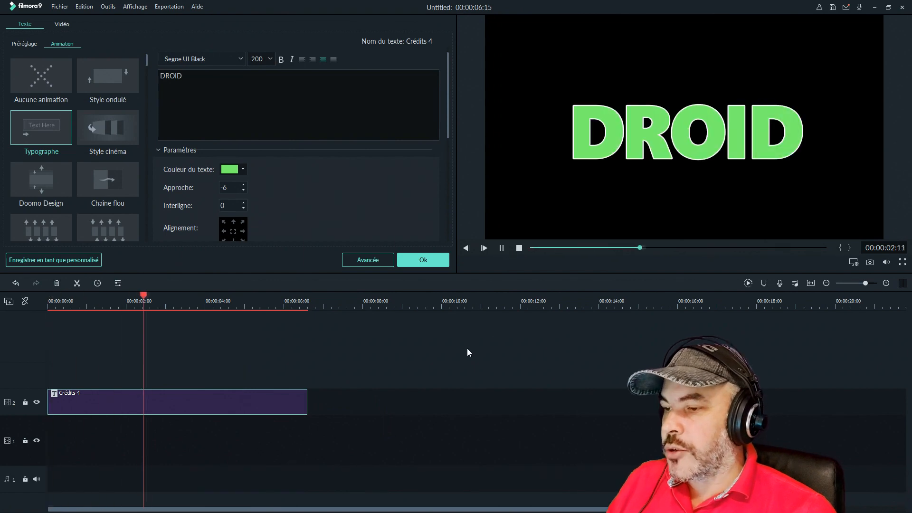
{"action": "left_click", "coordinate": [519, 247]}
{"action": "left_click", "coordinate": [422, 259]}
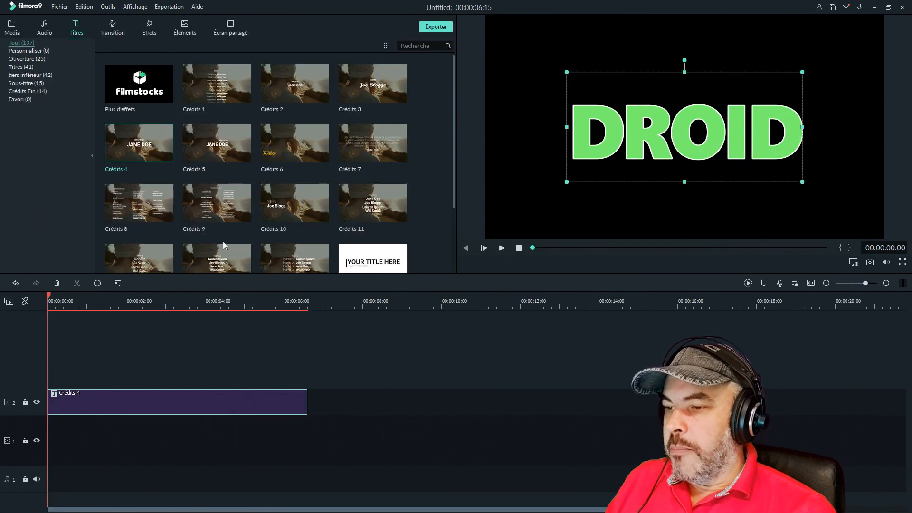
Export the DROID title to the Rendu filmora 9 folder as an MP4 video named "texte droid 3".
{"action": "left_click", "coordinate": [434, 29]}
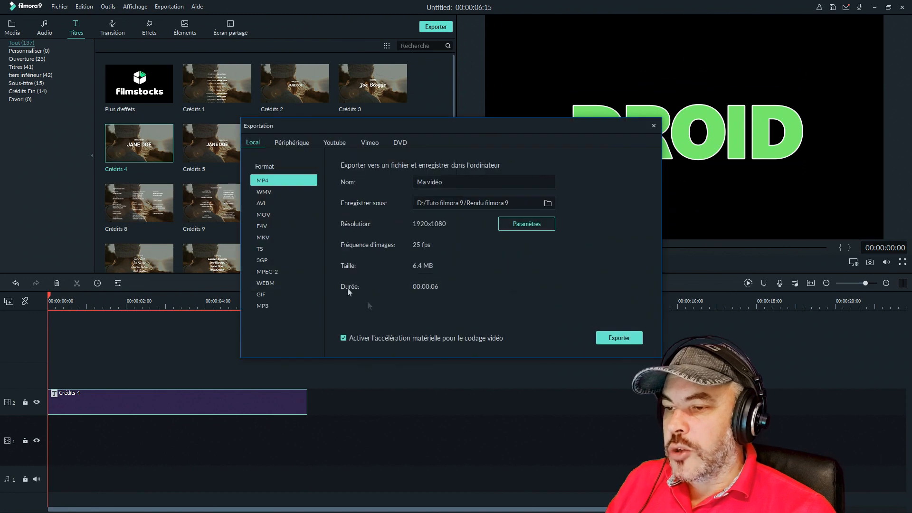
{"action": "type", "text": "texx"}
{"action": "key", "text": "BackSpace"}
{"action": "type", "text": "te"}
{"action": "type", "text": " droid"}
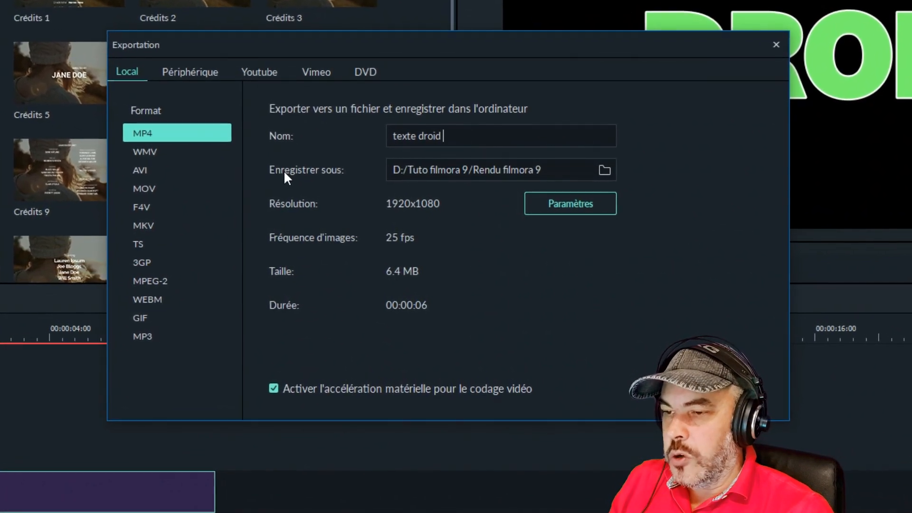
{"action": "type", "text": " 3"}
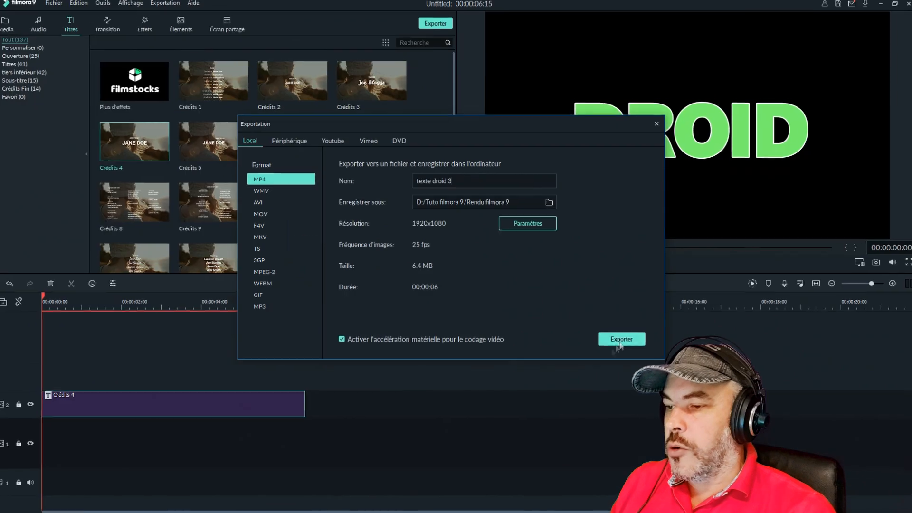
{"action": "left_click", "coordinate": [730, 393]}
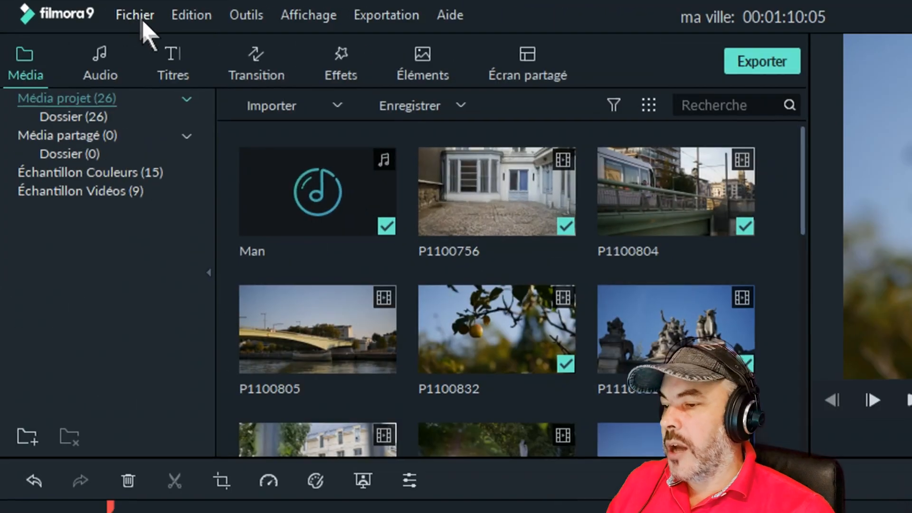
Start a new project and import the "texte droid 2" video onto the start of video track 2.
{"action": "left_click", "coordinate": [137, 15]}
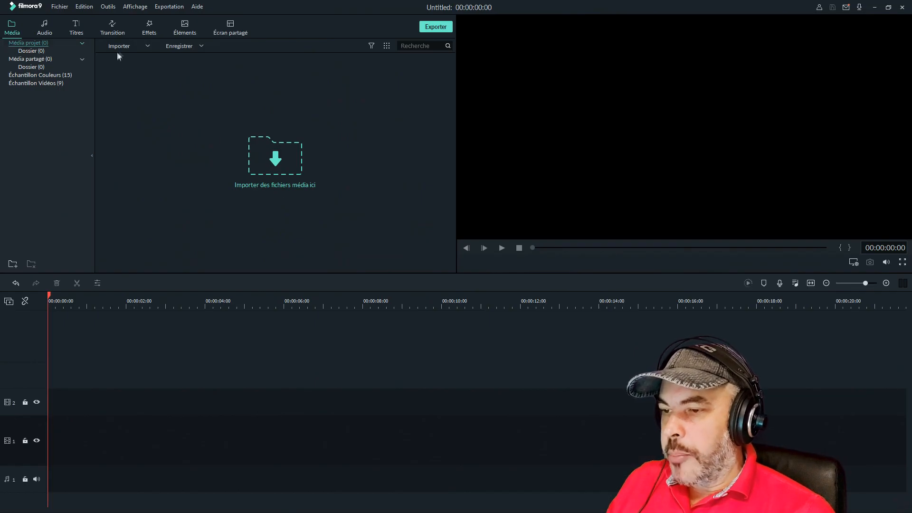
{"action": "left_click", "coordinate": [126, 48]}
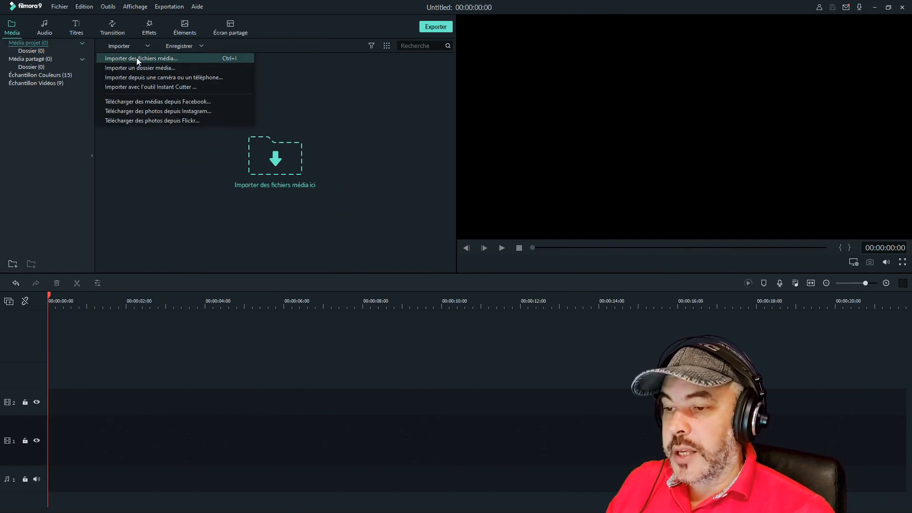
{"action": "left_click", "coordinate": [136, 58]}
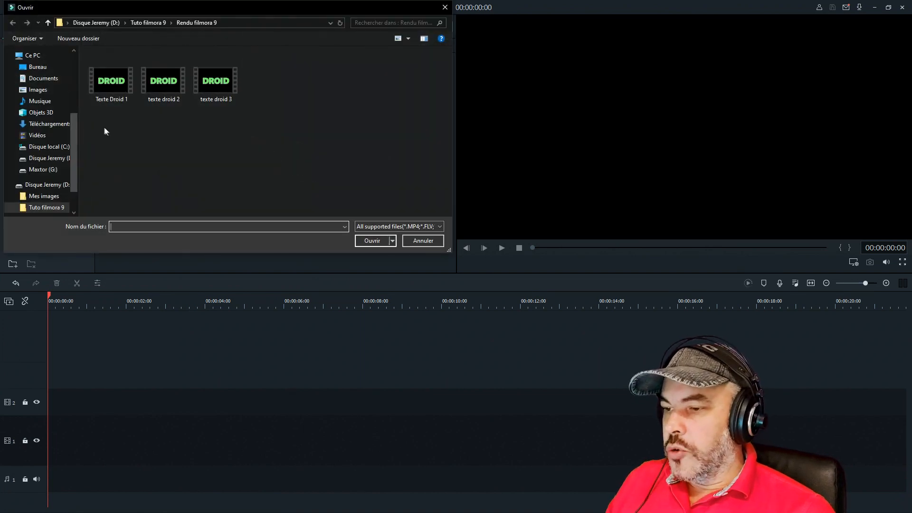
{"action": "left_click", "coordinate": [375, 240]}
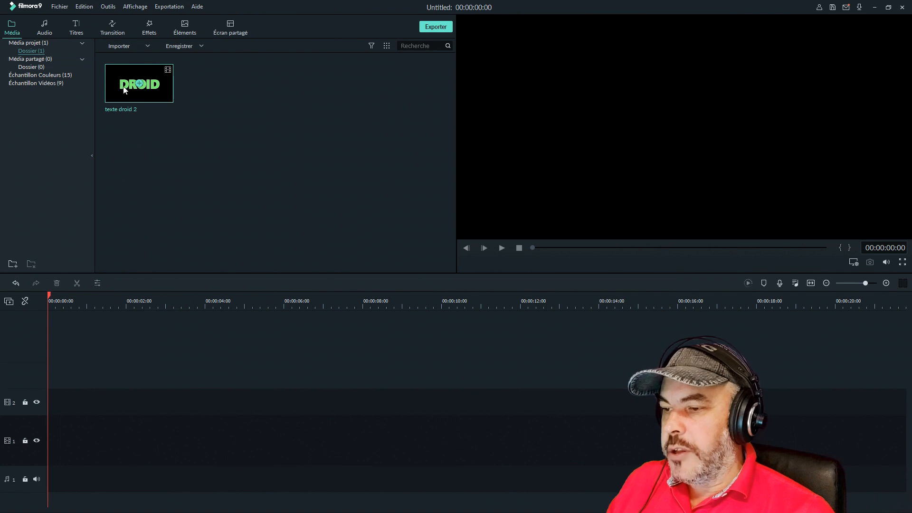
{"action": "left_click_drag", "start_coordinate": [61, 376], "coordinate": [47, 398]}
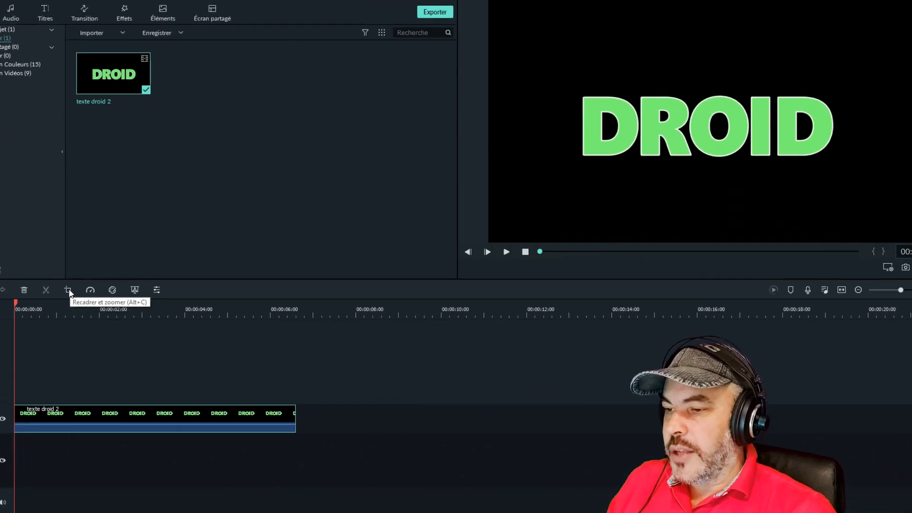
Apply Panorama & Zoom to the "texte droid 2" clip, swapping the Début and Fin frames twice so Début covers the full frame.
{"action": "left_click", "coordinate": [192, 158]}
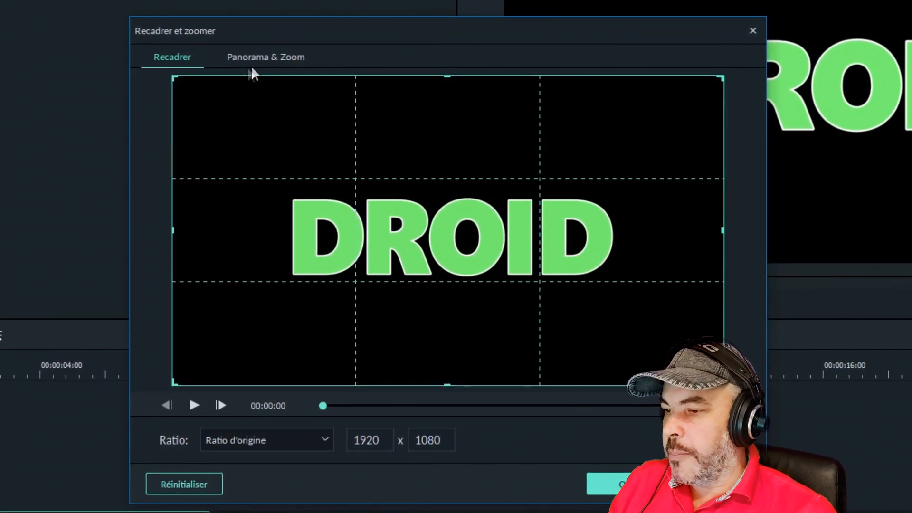
{"action": "left_click", "coordinate": [262, 56]}
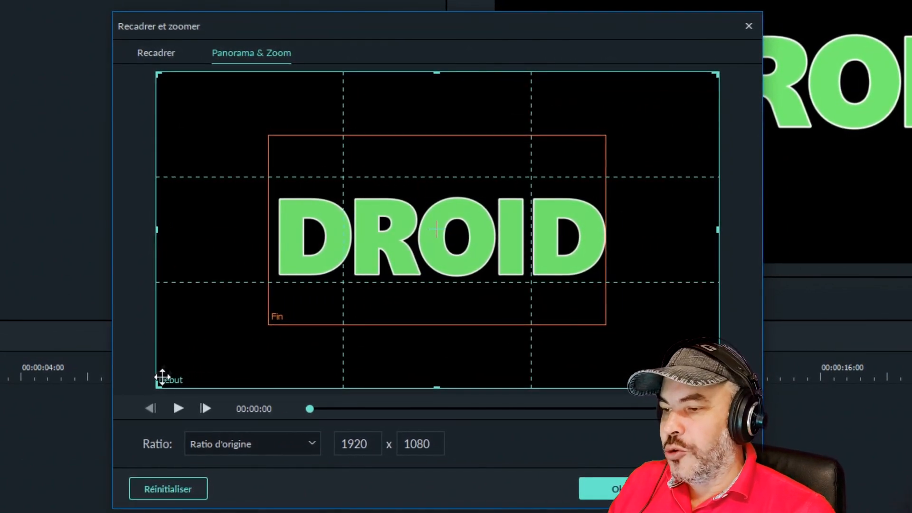
{"action": "left_click", "coordinate": [739, 443]}
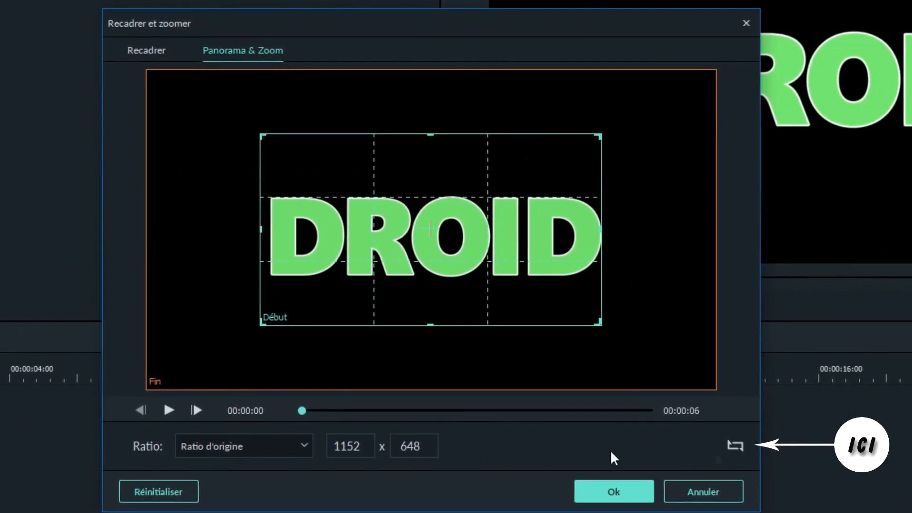
{"action": "left_click", "coordinate": [736, 446]}
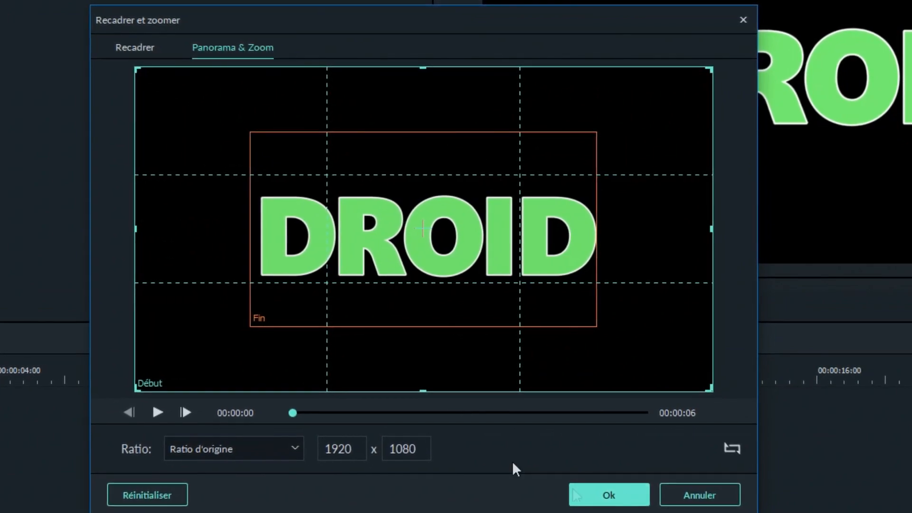
{"action": "left_click", "coordinate": [609, 495]}
Import the video P1110090 from the Panasonic 50mm folder inside Mes videos perso.
{"action": "left_click", "coordinate": [119, 45]}
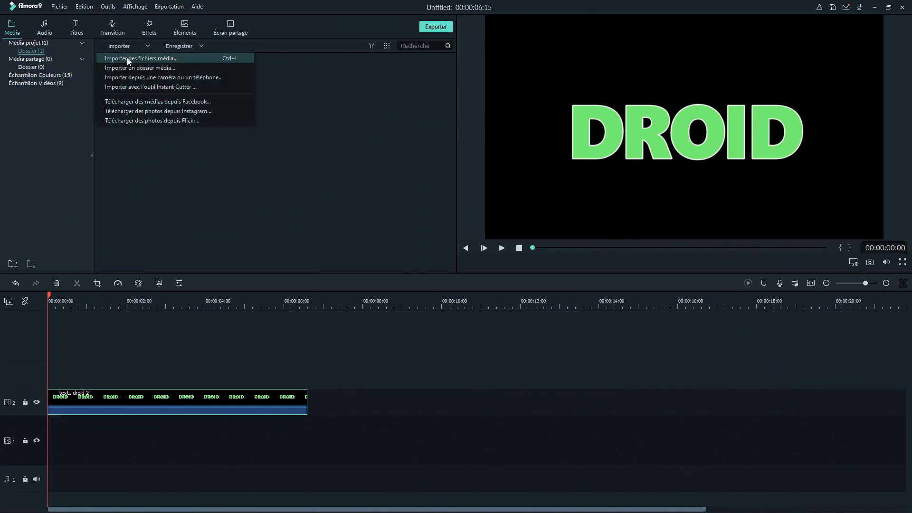
{"action": "left_click", "coordinate": [127, 58]}
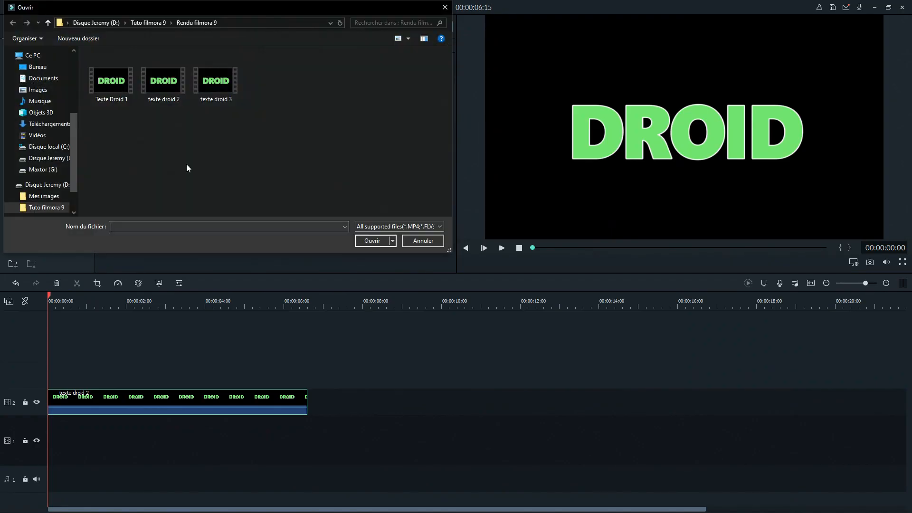
{"action": "left_click", "coordinate": [149, 23]}
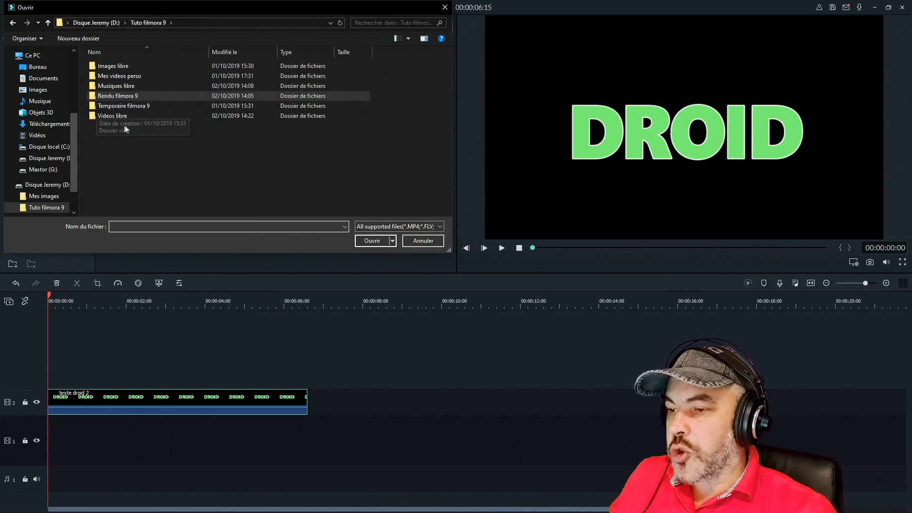
{"action": "double_click", "coordinate": [119, 78]}
{"action": "double_click", "coordinate": [114, 66]}
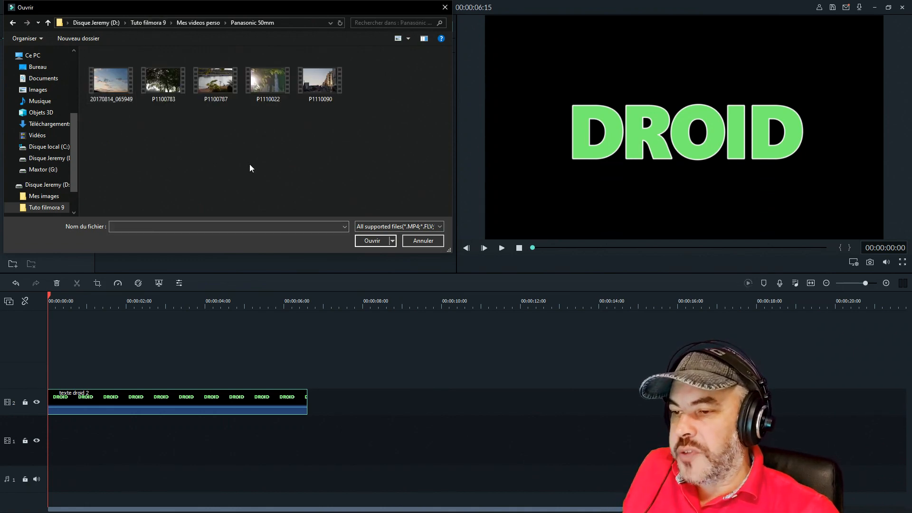
{"action": "left_click", "coordinate": [316, 84]}
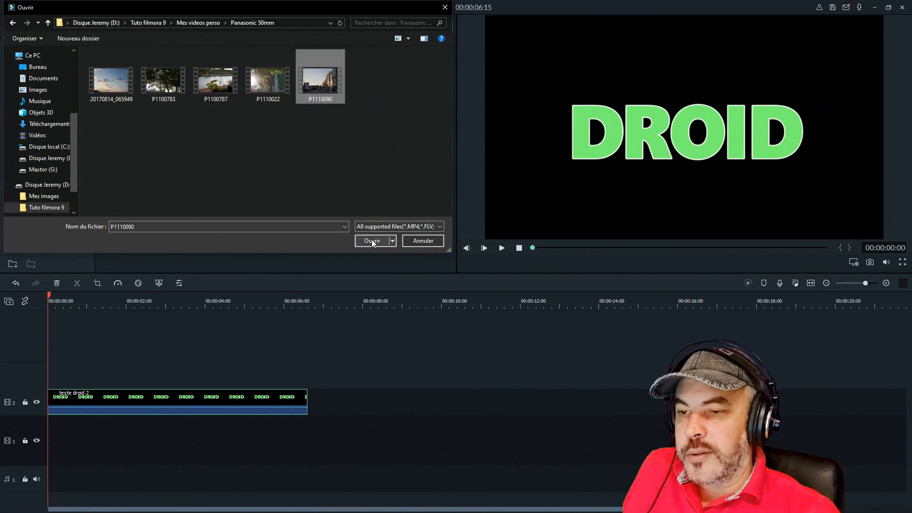
{"action": "left_click", "coordinate": [371, 240]}
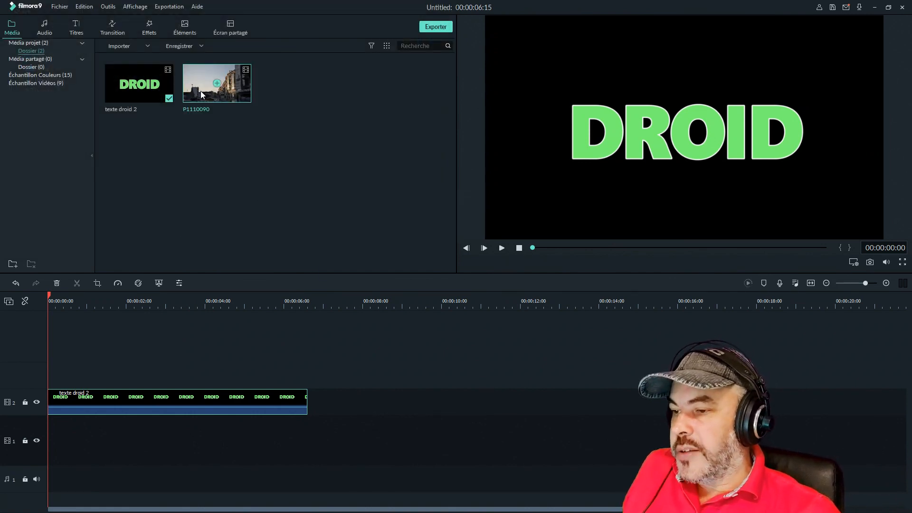
Place P1110090 at the start of video track 1 and trim its end to match the title clip.
{"action": "left_click_drag", "start_coordinate": [201, 95], "coordinate": [60, 431]}
{"action": "left_click_drag", "start_coordinate": [338, 438], "coordinate": [307, 439]}
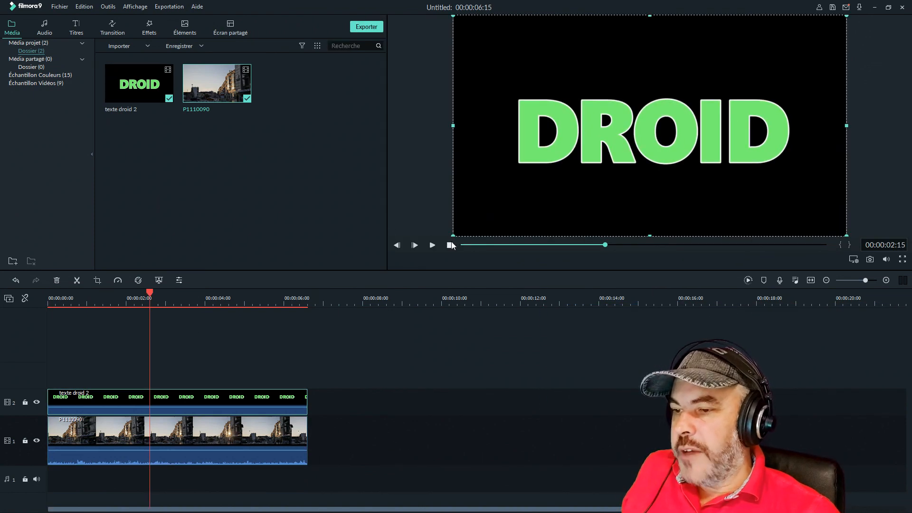
Enlarge the "texte droid 2" picture slightly past the preview's edges and recentre the DROID text.
{"action": "left_click_drag", "start_coordinate": [452, 236], "coordinate": [450, 239]}
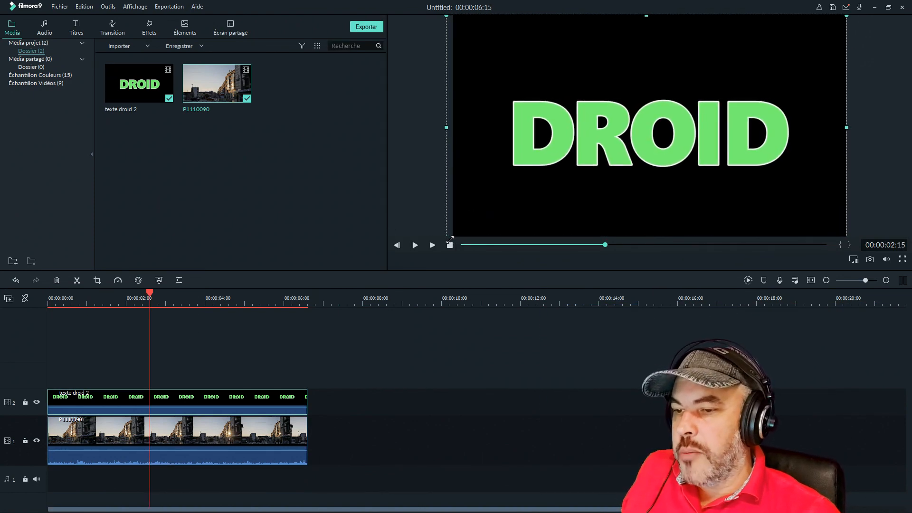
{"action": "left_click_drag", "start_coordinate": [846, 17], "coordinate": [850, 13]}
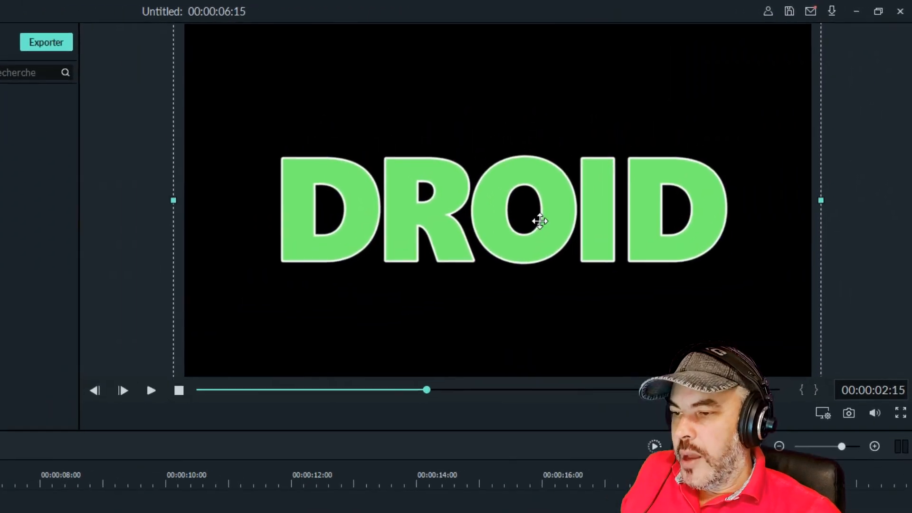
{"action": "left_click_drag", "start_coordinate": [675, 138], "coordinate": [676, 136]}
{"action": "left_click_drag", "start_coordinate": [538, 217], "coordinate": [533, 215]}
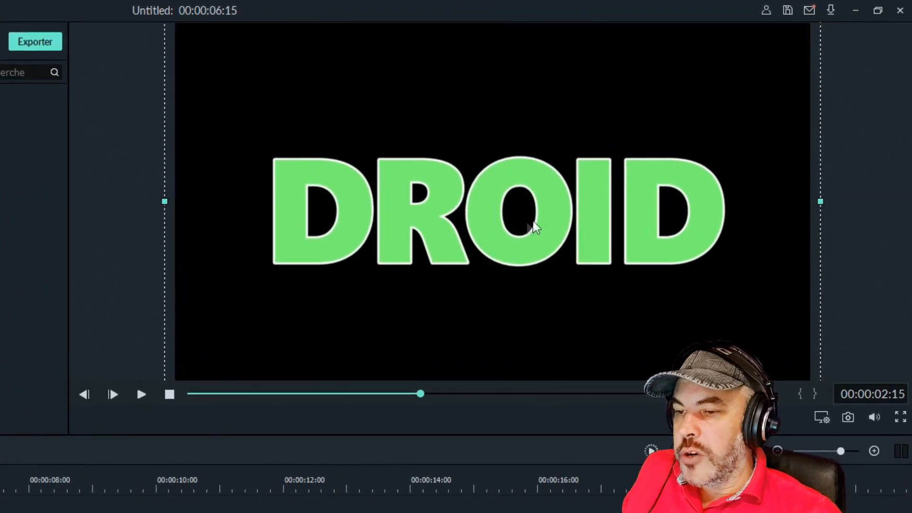
{"action": "left_click_drag", "start_coordinate": [504, 251], "coordinate": [493, 256]}
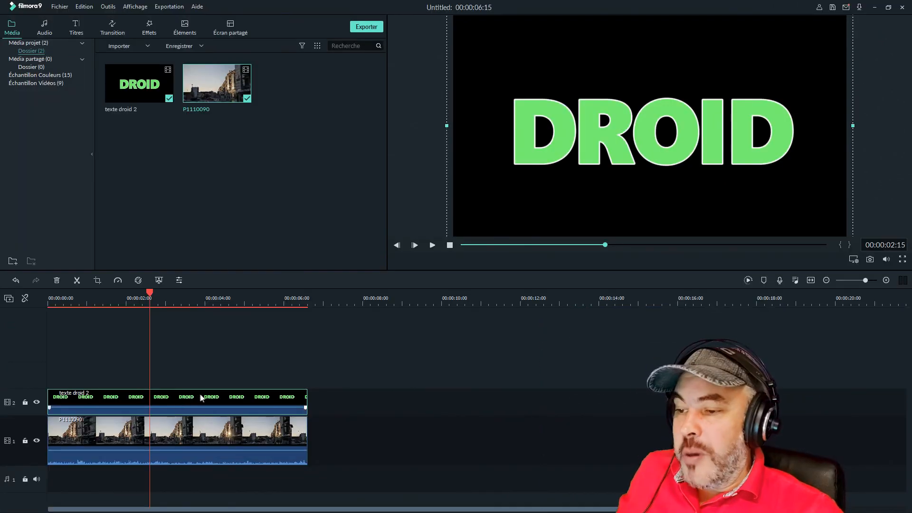
Enable Chroma Key on the "texte droid 2" clip, sample the DROID lettering's green as the key colour, and scrub through the result.
{"action": "double_click", "coordinate": [160, 399]}
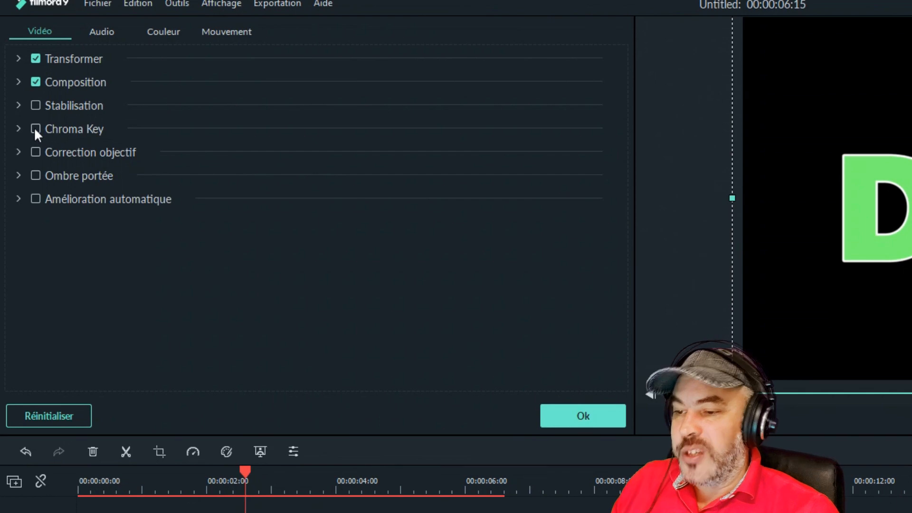
{"action": "left_click", "coordinate": [35, 128]}
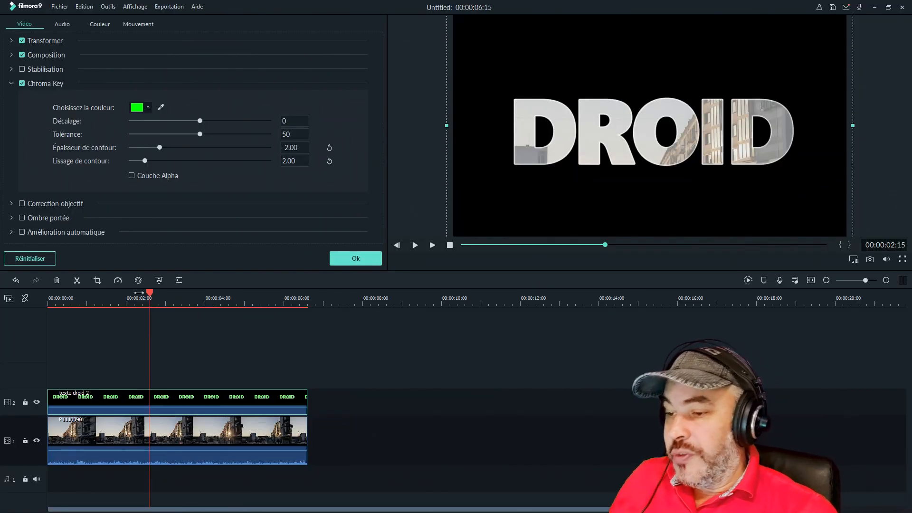
{"action": "left_click_drag", "start_coordinate": [235, 299], "coordinate": [40, 309]}
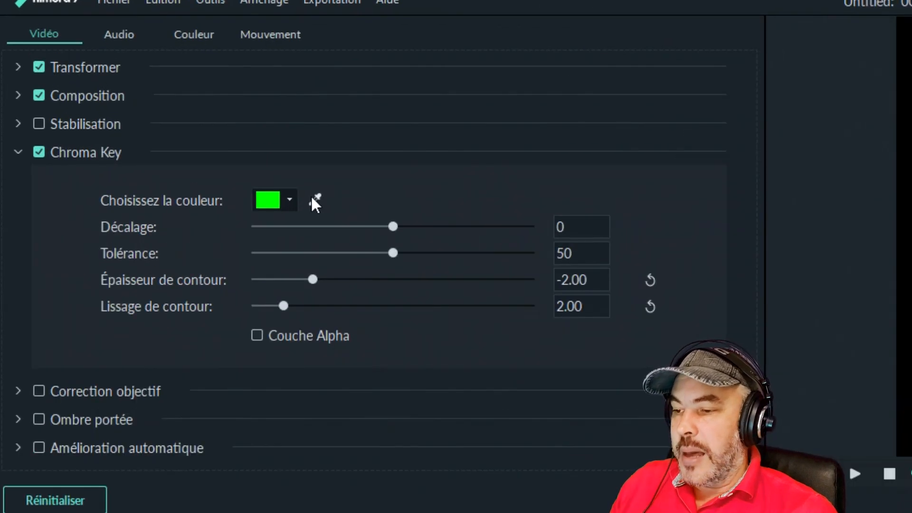
{"action": "left_click", "coordinate": [314, 200]}
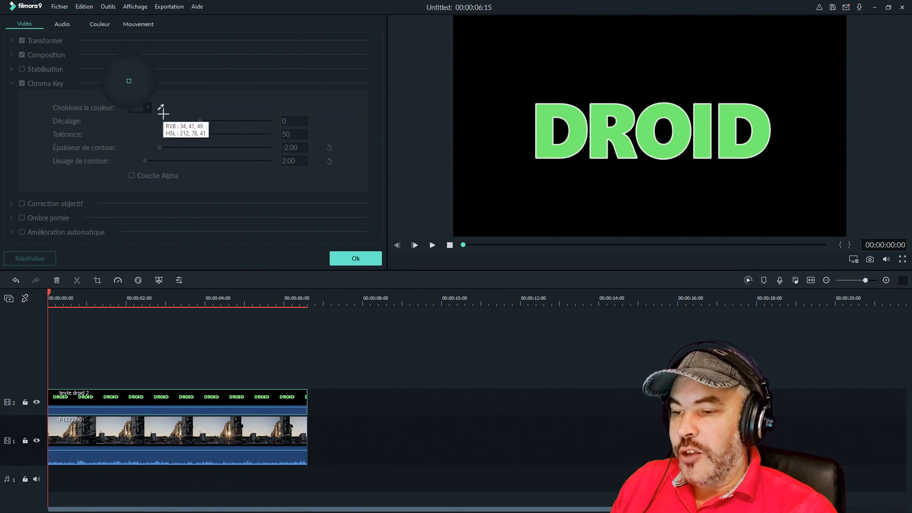
{"action": "left_click", "coordinate": [545, 130]}
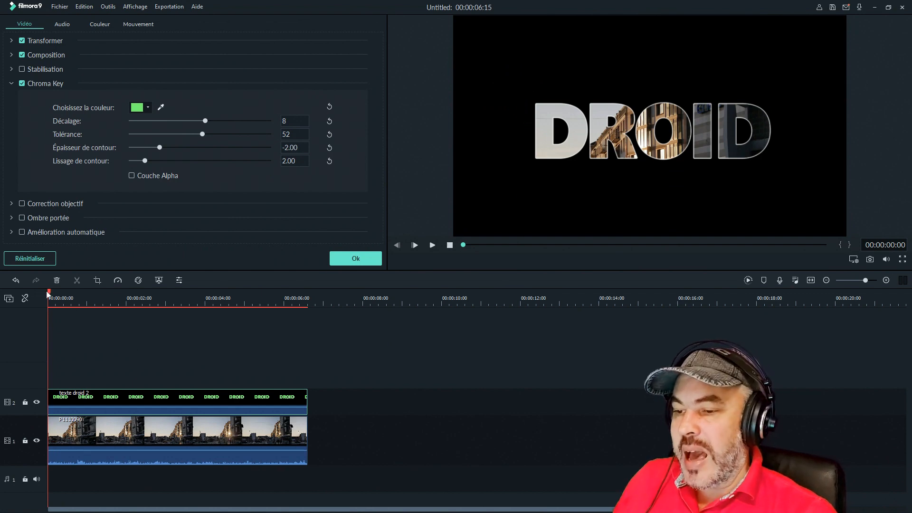
{"action": "left_click_drag", "start_coordinate": [70, 301], "coordinate": [239, 322]}
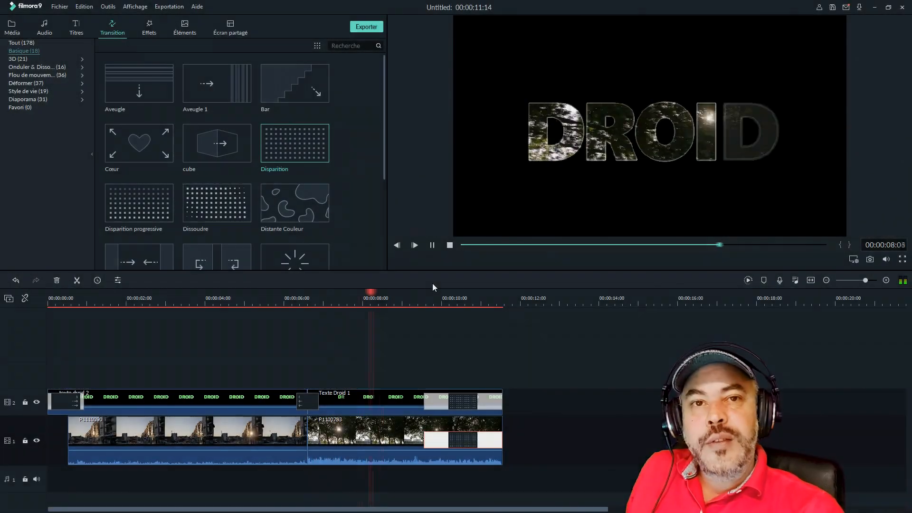
Review the finished DROID sequence along the timeline and browse the audio library's tracks.
{"action": "left_click", "coordinate": [450, 245]}
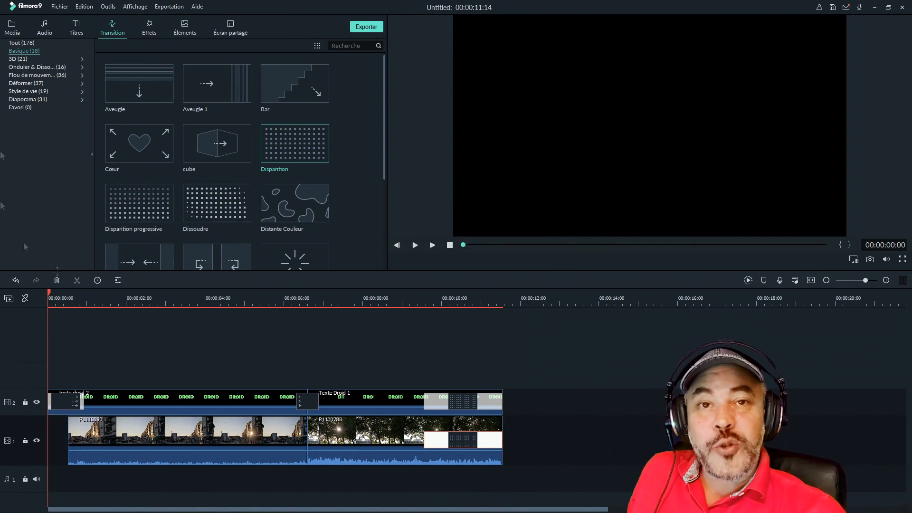
{"action": "left_click", "coordinate": [44, 29]}
{"action": "left_click_drag", "start_coordinate": [384, 134], "coordinate": [384, 71]}
{"action": "left_click_drag", "start_coordinate": [403, 301], "coordinate": [461, 309]}
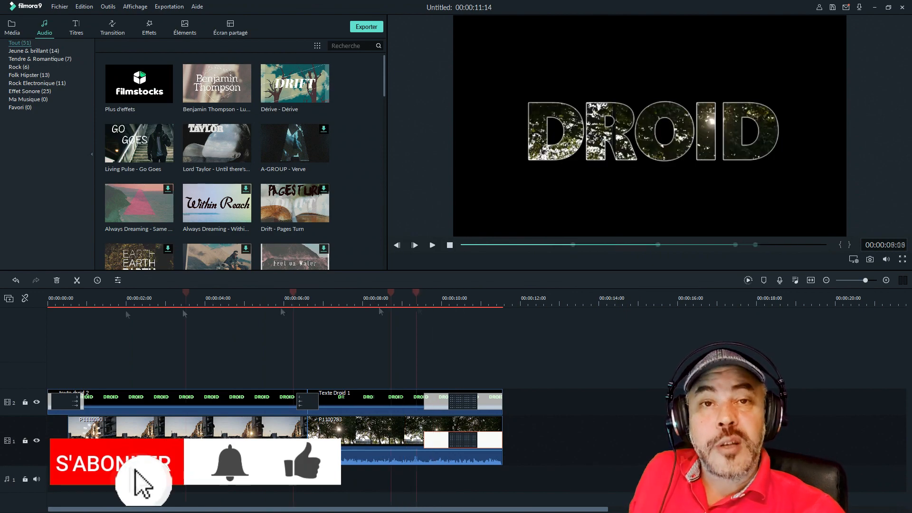
{"action": "left_click_drag", "start_coordinate": [384, 95], "coordinate": [385, 76]}
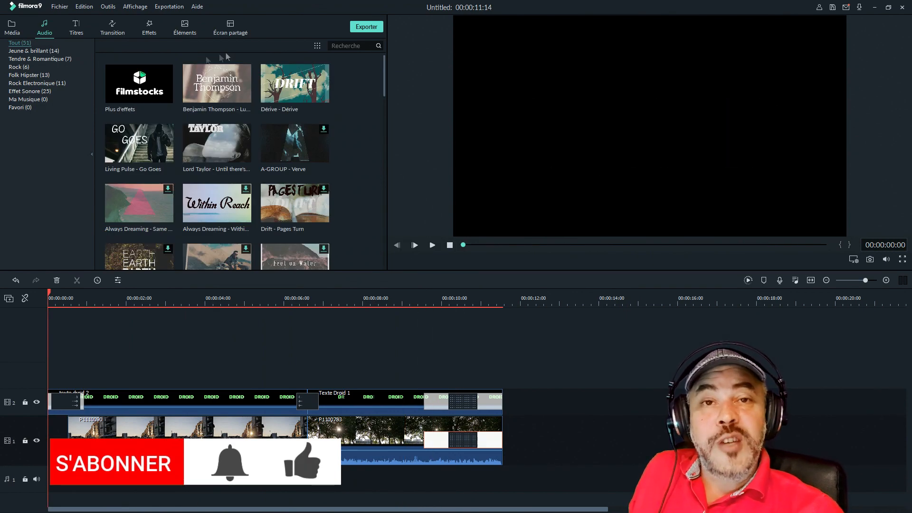